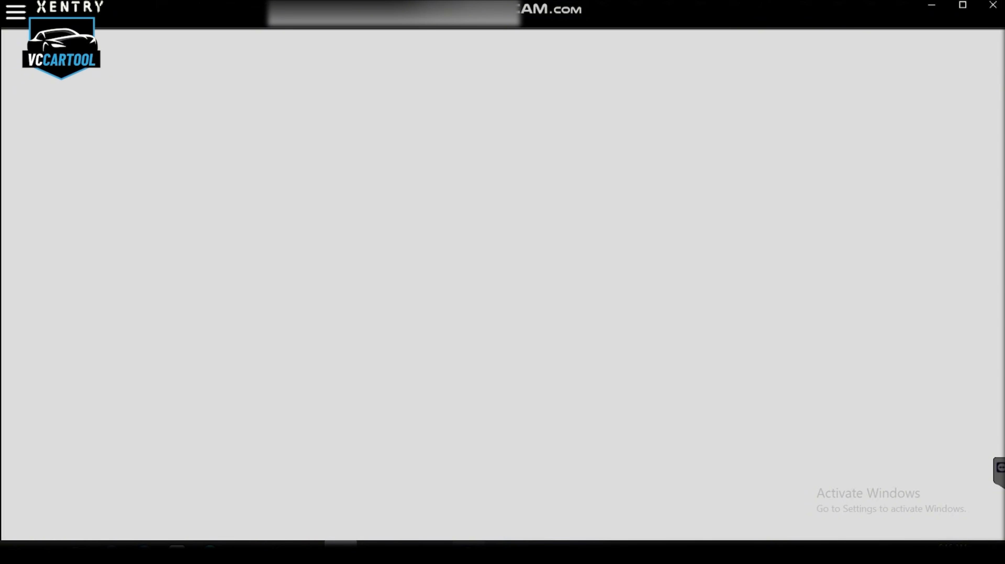
Log in to XENTRY and select the Mercedes-Benz passenger car model series GLC (253).
{"action": "key", "text": "Return"}
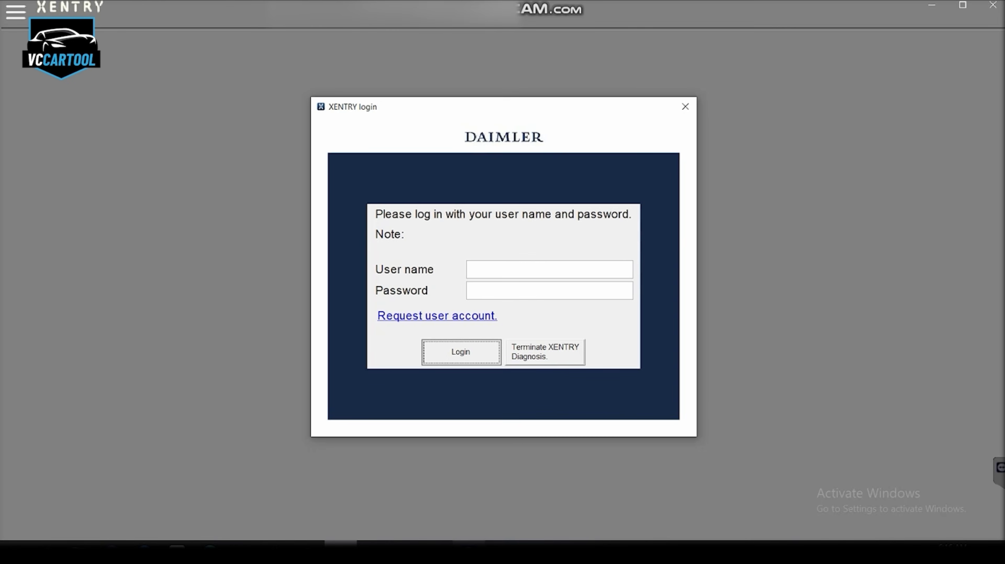
{"action": "key", "text": "Return"}
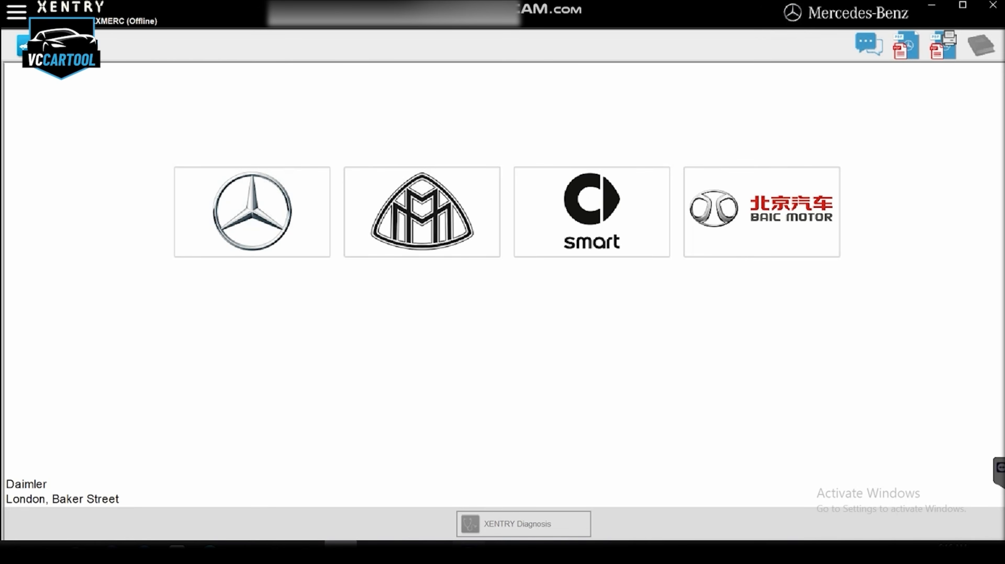
{"action": "left_click", "coordinate": [252, 212]}
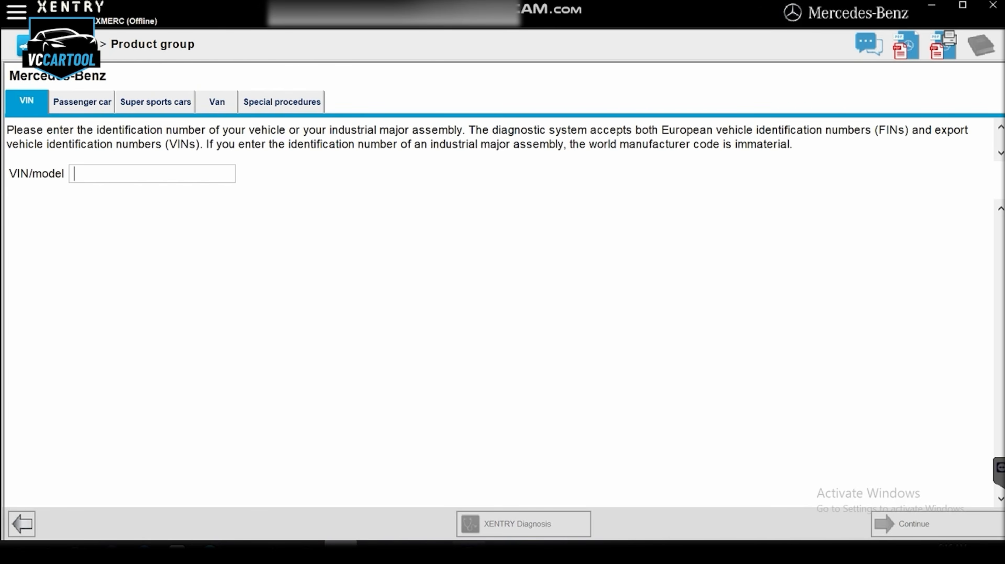
{"action": "left_click", "coordinate": [82, 102]}
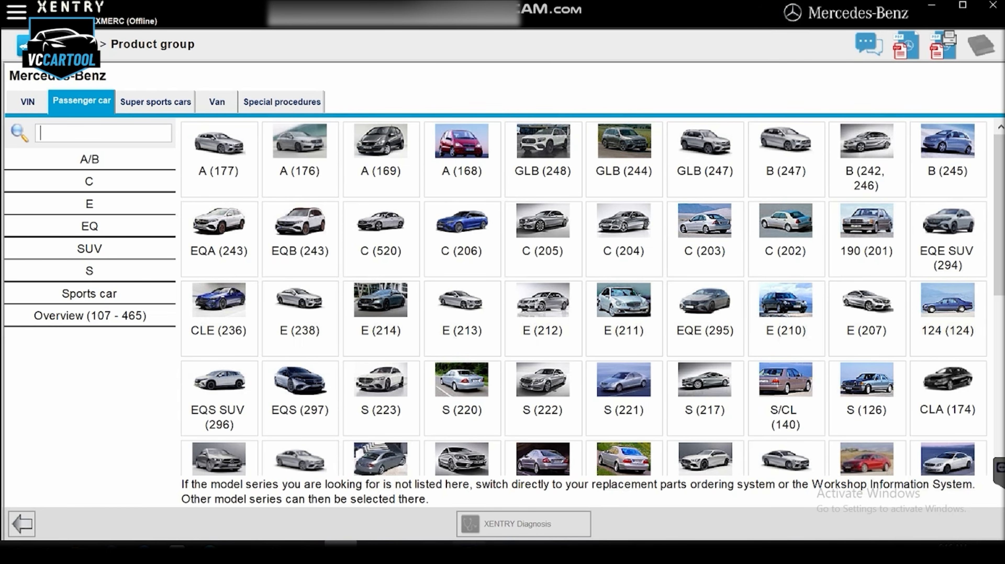
{"action": "type", "text": "253"}
{"action": "left_click", "coordinate": [219, 158]}
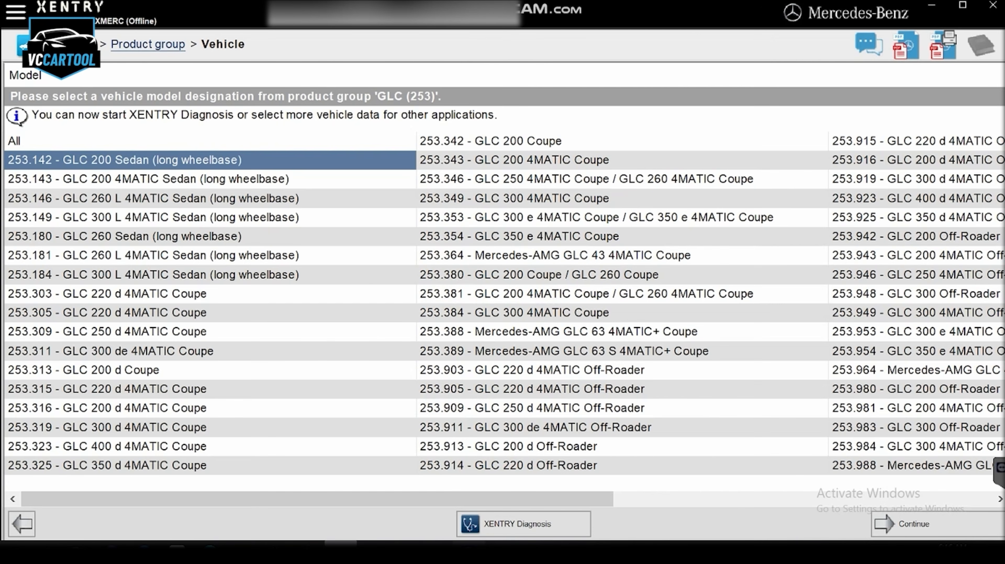
Start XENTRY Diagnosis for the GLC with the automatic quick test enabled and acknowledge the ignition status notice.
{"action": "left_click", "coordinate": [523, 524]}
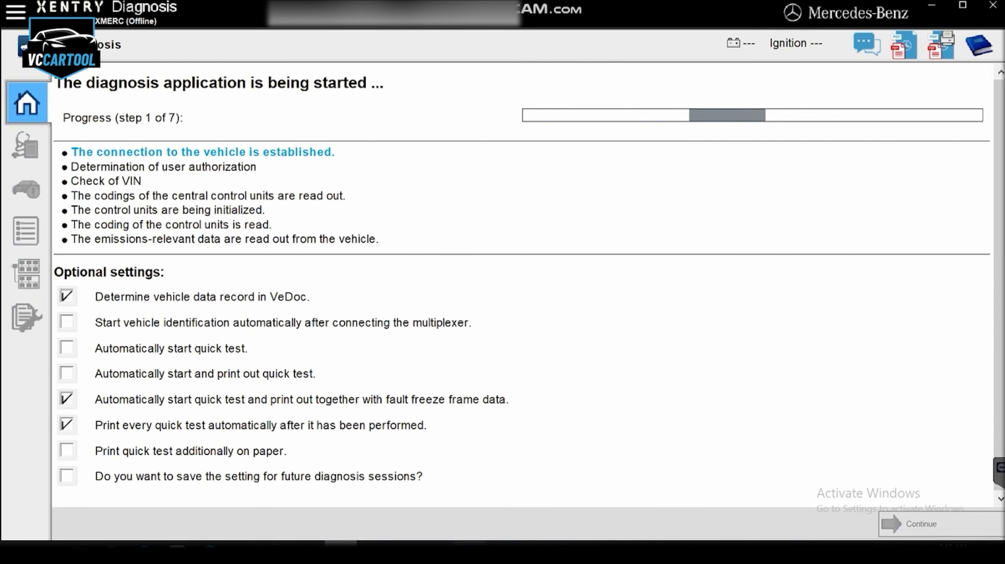
{"action": "left_click", "coordinate": [67, 347]}
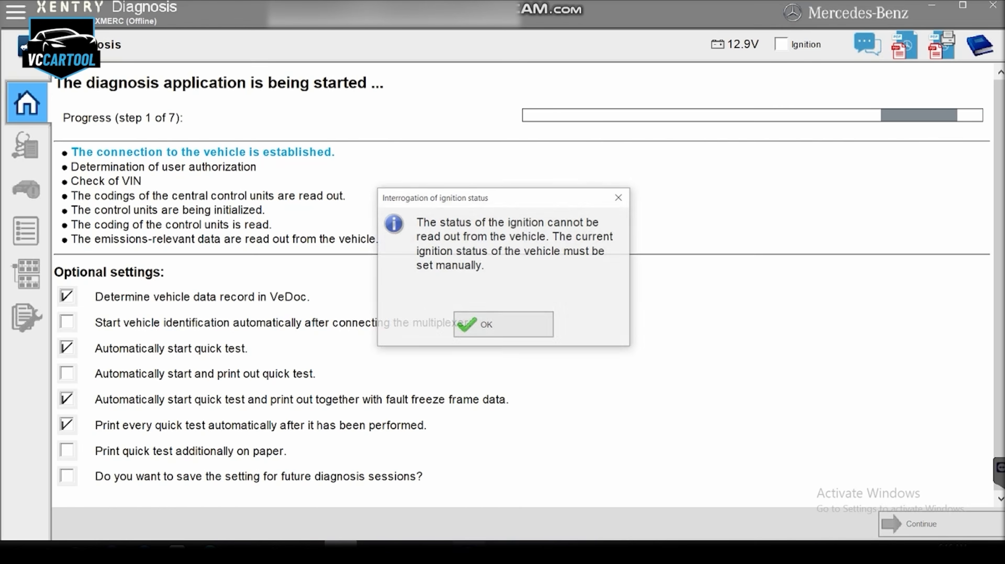
{"action": "key", "text": "Return"}
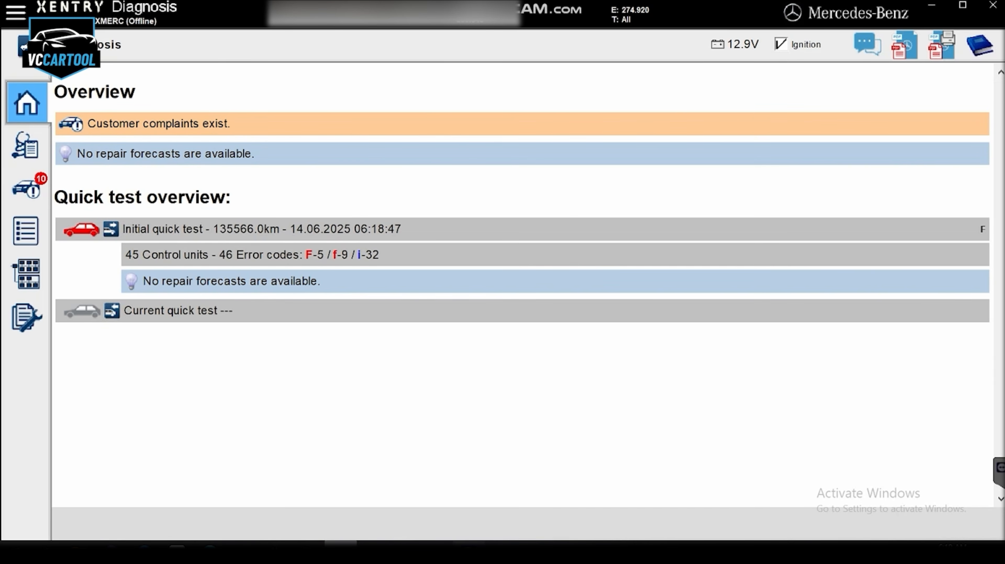
Examine the fault status of all control units in the initial quick test results.
{"action": "left_click", "coordinate": [27, 145]}
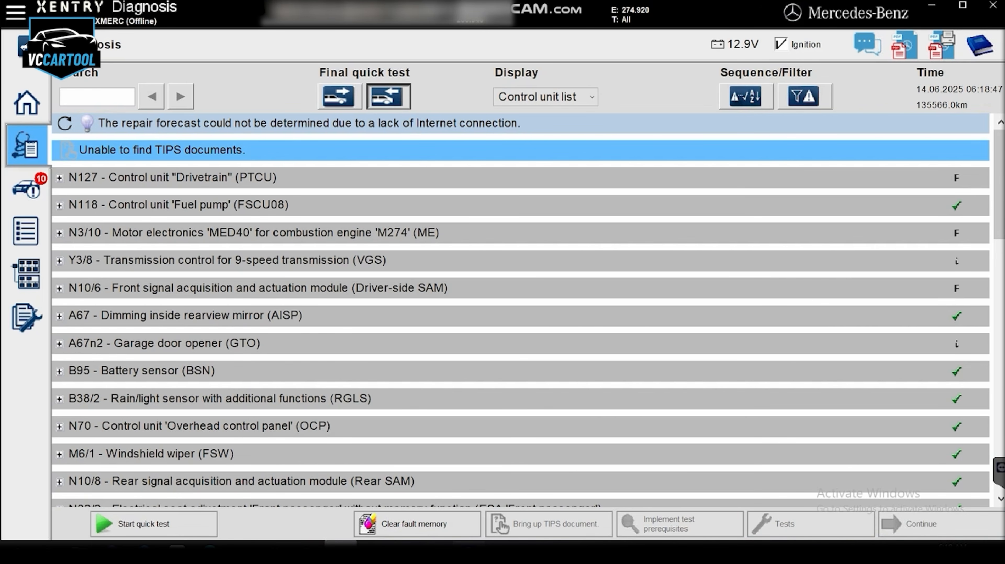
{"action": "scroll", "coordinate": [520, 309], "scroll_direction": "down", "scroll_amount": 8}
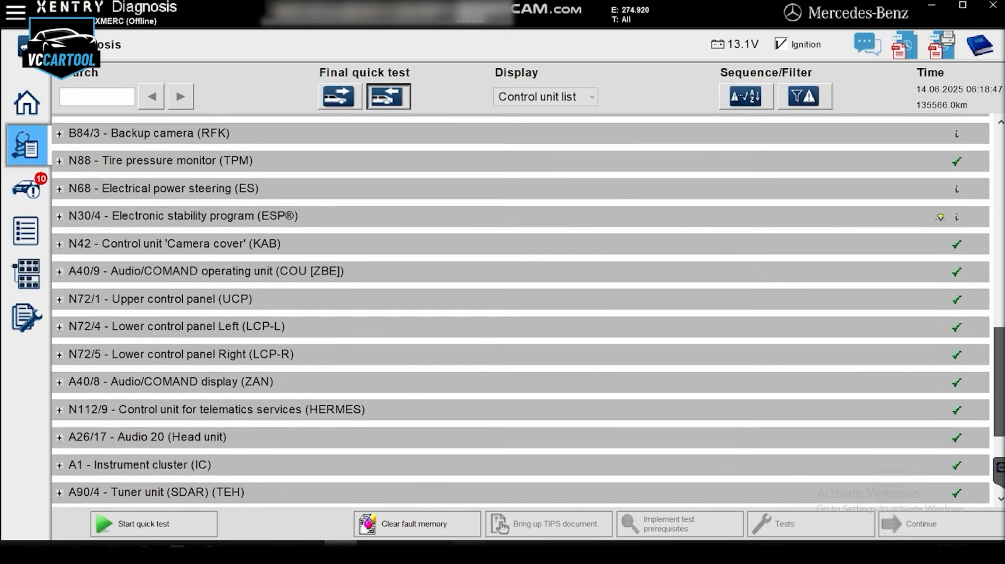
{"action": "scroll", "coordinate": [521, 310], "scroll_direction": "down", "scroll_amount": 2}
{"action": "scroll", "coordinate": [520, 310], "scroll_direction": "down", "scroll_amount": 2}
{"action": "scroll", "coordinate": [520, 309], "scroll_direction": "up", "scroll_amount": 3}
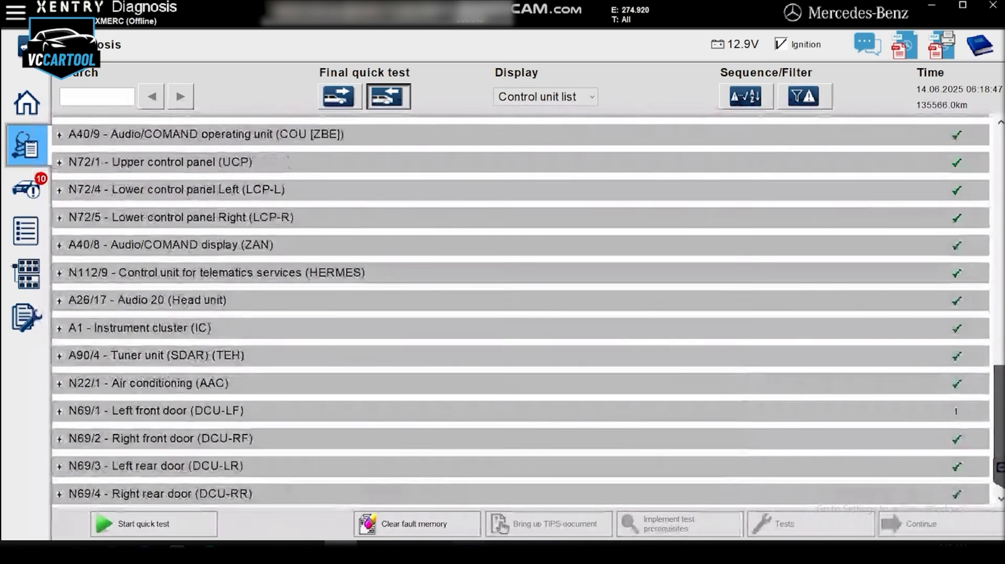
{"action": "scroll", "coordinate": [520, 310], "scroll_direction": "up", "scroll_amount": 10}
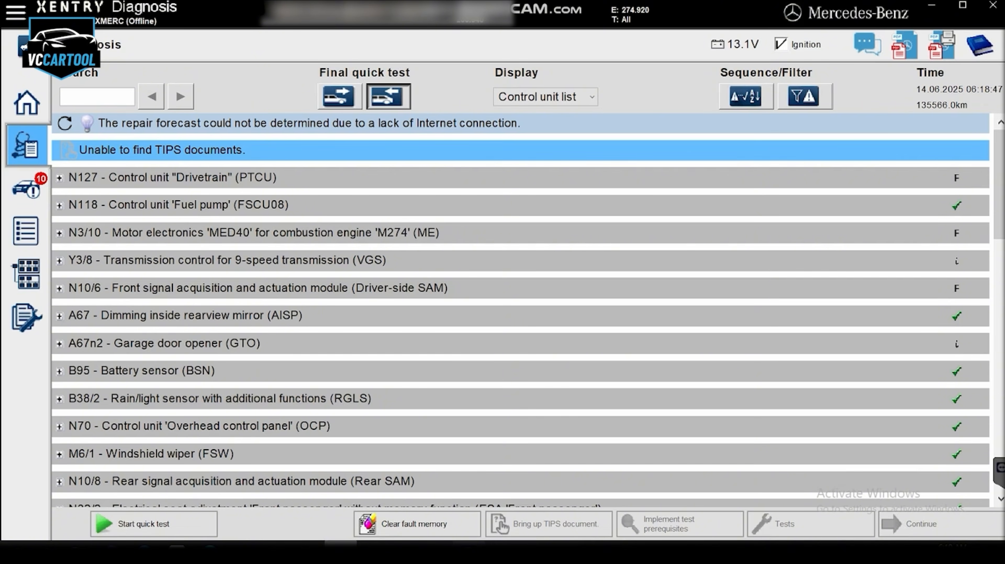
Save the final quick test with fault freeze frame data as a PDF file.
{"action": "key", "text": "ctrl+p"}
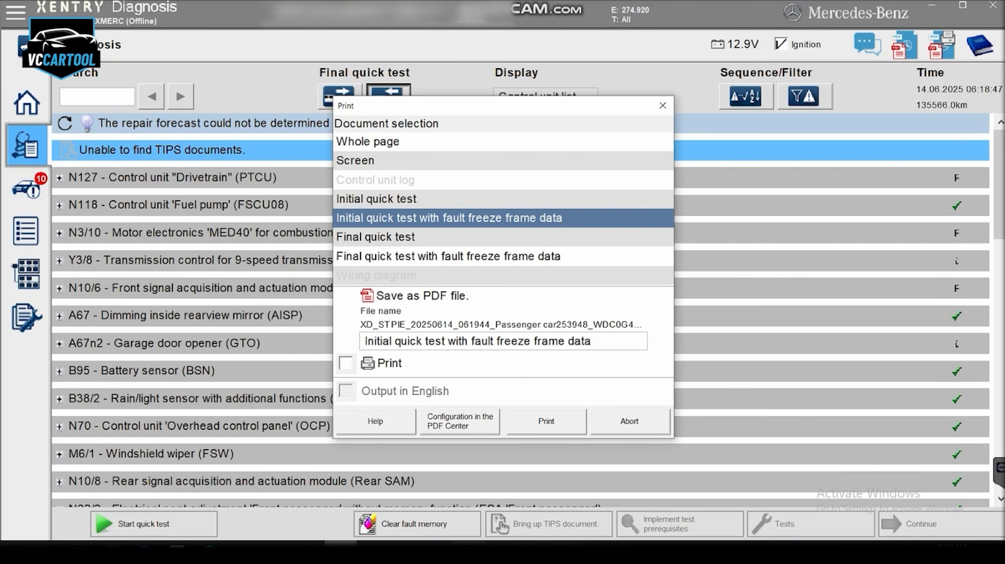
{"action": "left_click", "coordinate": [448, 255]}
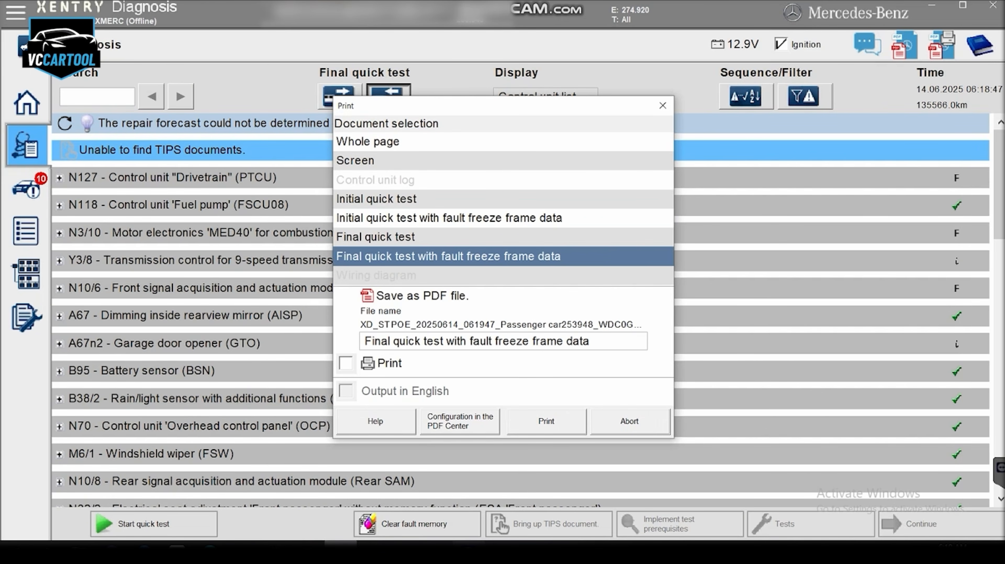
{"action": "key", "text": "Return"}
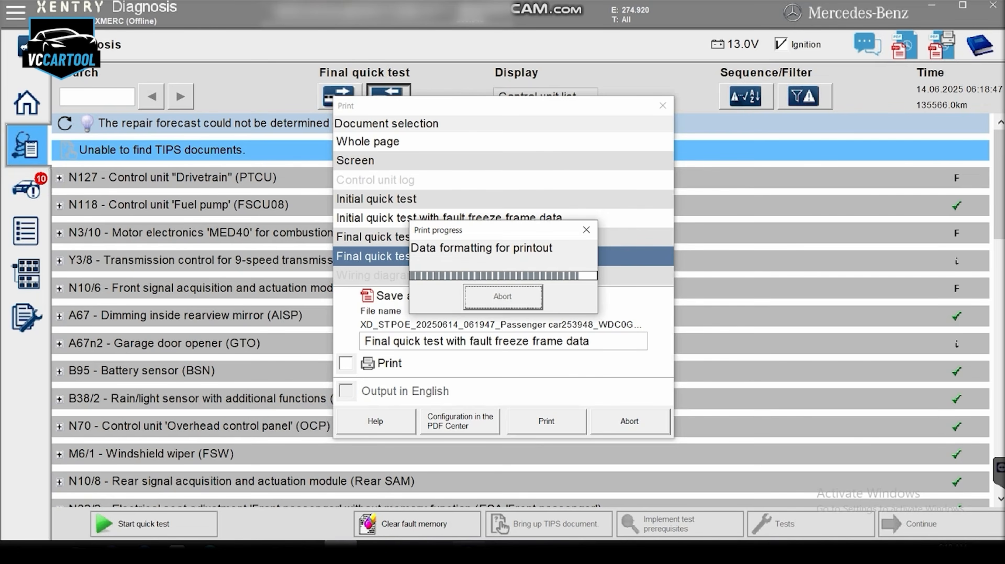
Close XENTRY Diagnosis and launch DTS Monaco from the desktop.
{"action": "key", "text": "alt+F4"}
{"action": "key", "text": "Return"}
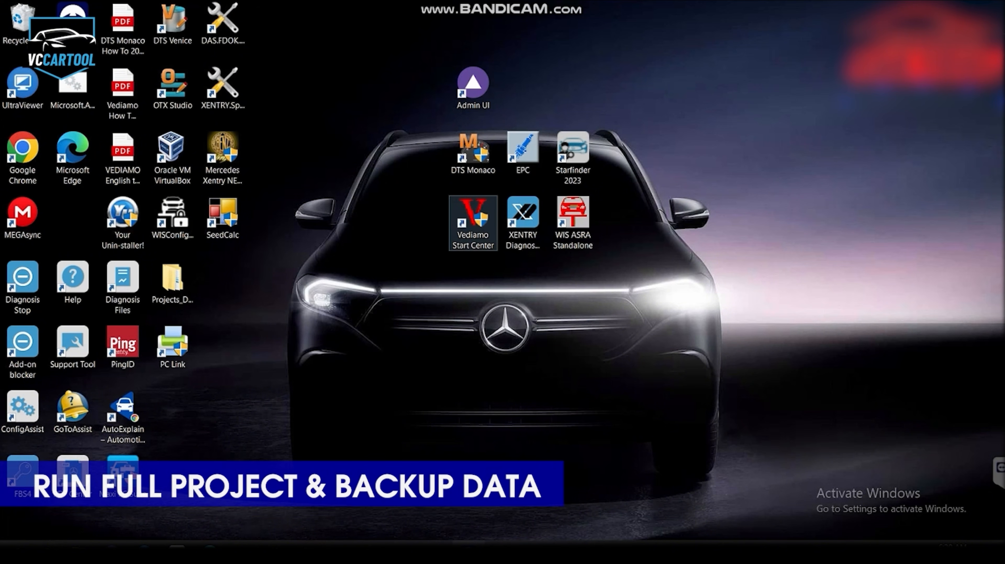
{"action": "double_click", "coordinate": [473, 152]}
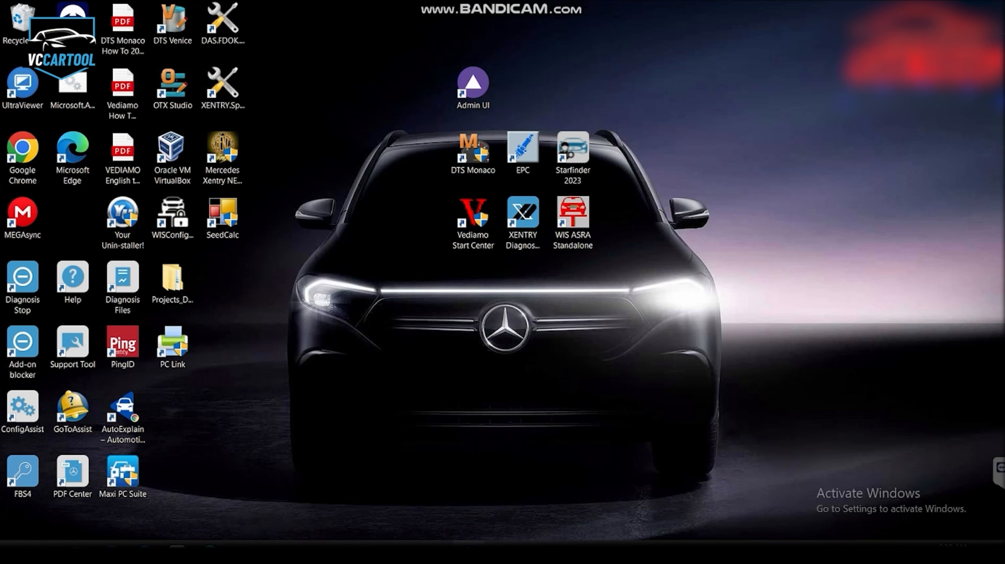
{"action": "left_click", "coordinate": [455, 347]}
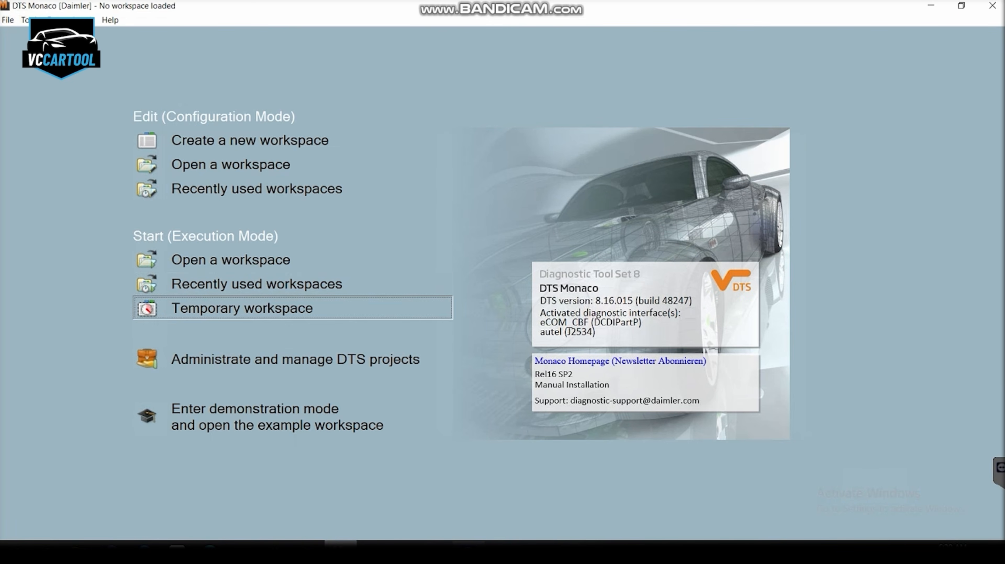
Start a temporary workspace in Execution Mode and browse to the Projects_Daimler folder on the Desktop for its diagnostic data.
{"action": "left_click", "coordinate": [241, 308]}
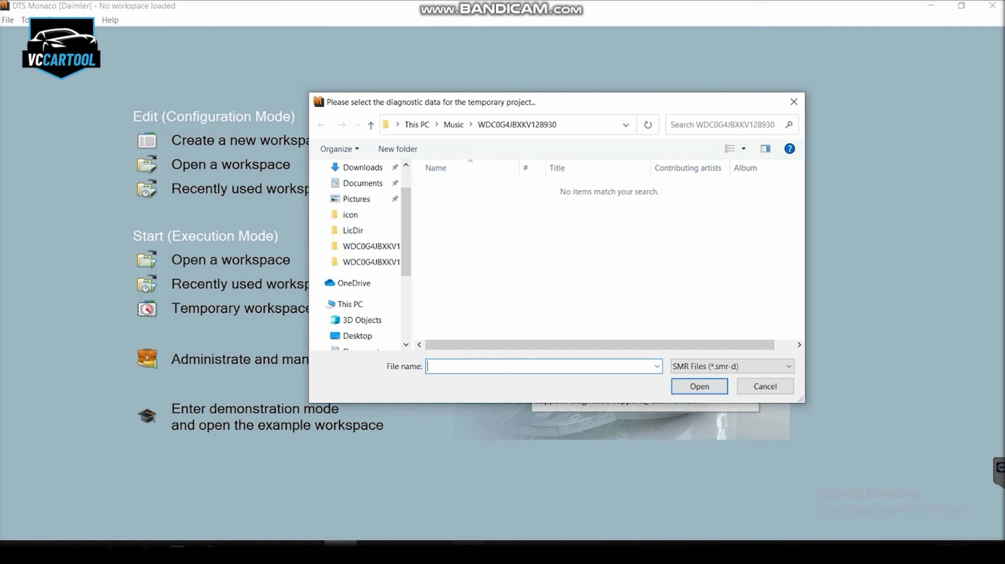
{"action": "scroll", "coordinate": [361, 252], "scroll_direction": "up", "scroll_amount": 2}
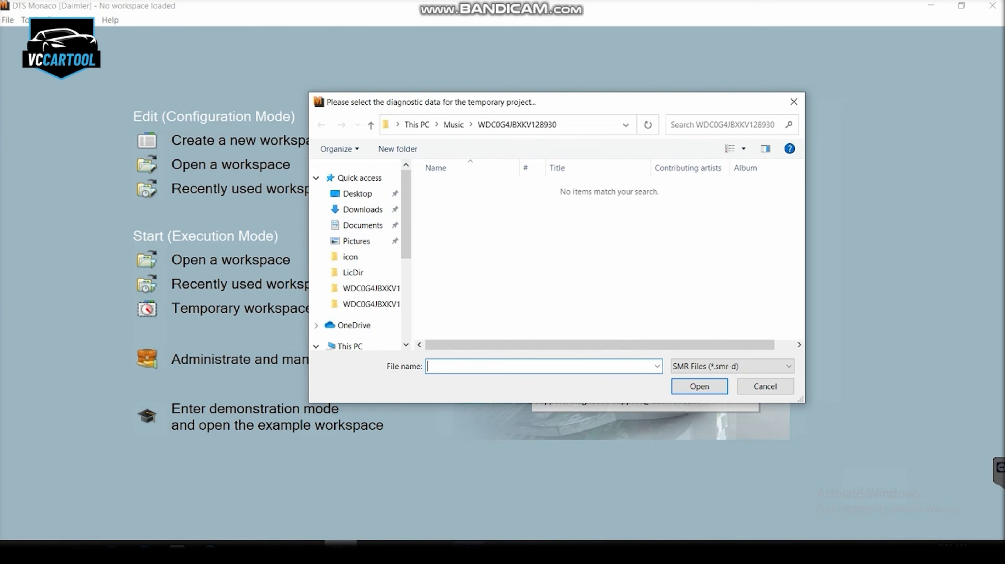
{"action": "scroll", "coordinate": [361, 256], "scroll_direction": "down", "scroll_amount": 2}
{"action": "scroll", "coordinate": [361, 256], "scroll_direction": "down", "scroll_amount": 3}
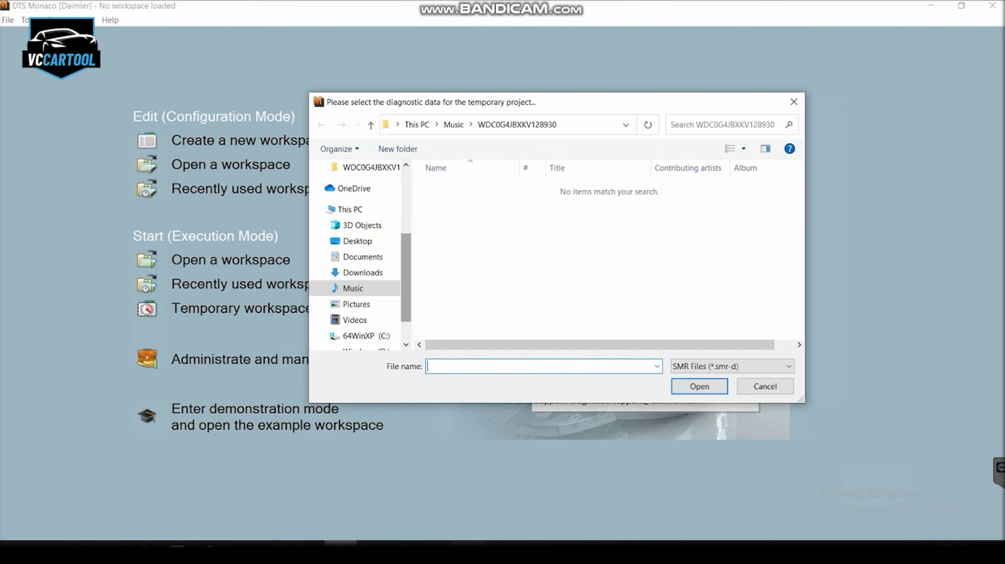
{"action": "scroll", "coordinate": [355, 257], "scroll_direction": "down", "scroll_amount": 2}
{"action": "left_click_drag", "start_coordinate": [405, 293], "coordinate": [405, 296]}
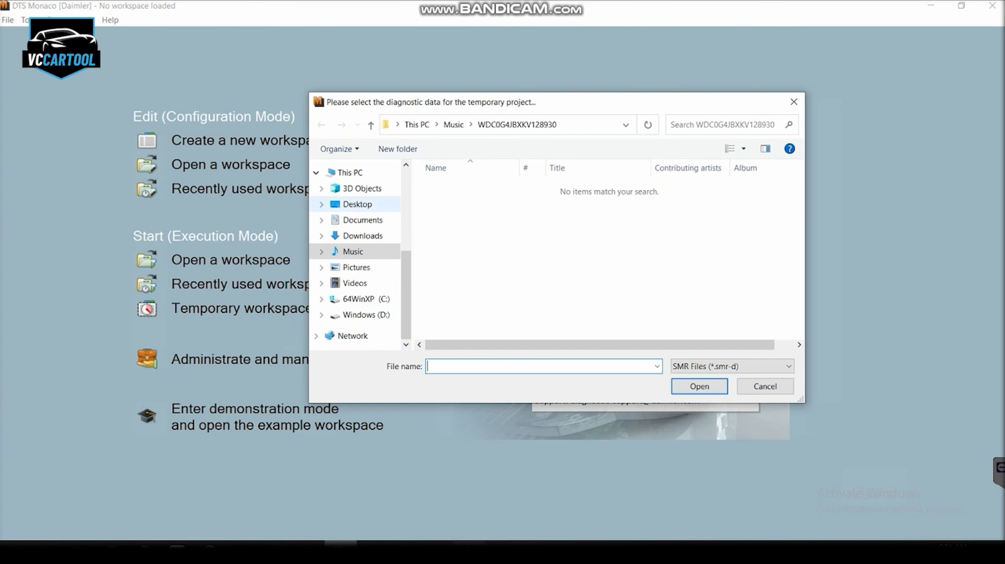
{"action": "left_click", "coordinate": [357, 204]}
{"action": "double_click", "coordinate": [468, 187]}
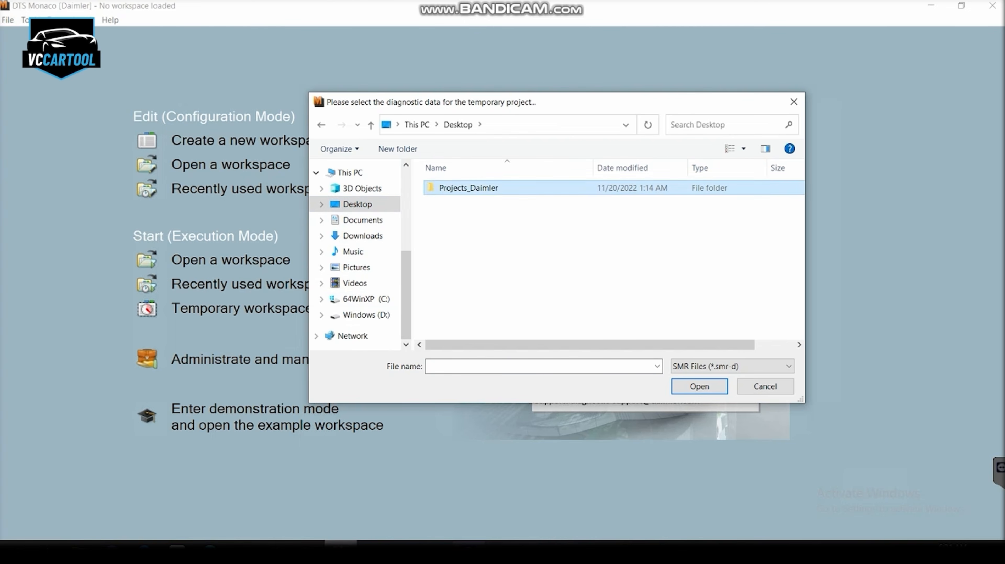
Inspect the SMR-D files in the dbr folders of the BR_205_253_Serie_AJ and BR_205_253_293_MOPF projects.
{"action": "scroll", "coordinate": [513, 237], "scroll_direction": "down", "scroll_amount": 3}
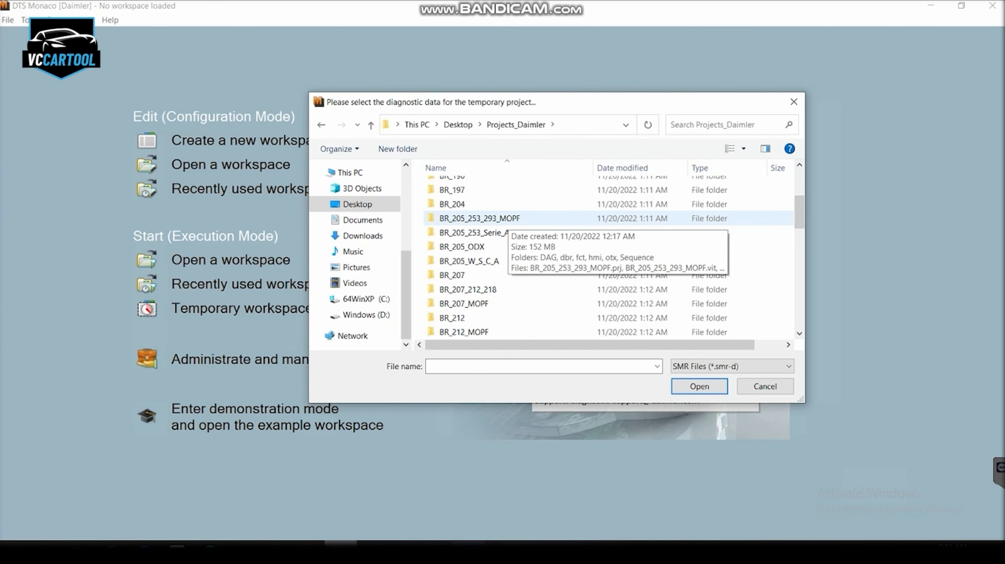
{"action": "left_click", "coordinate": [501, 233]}
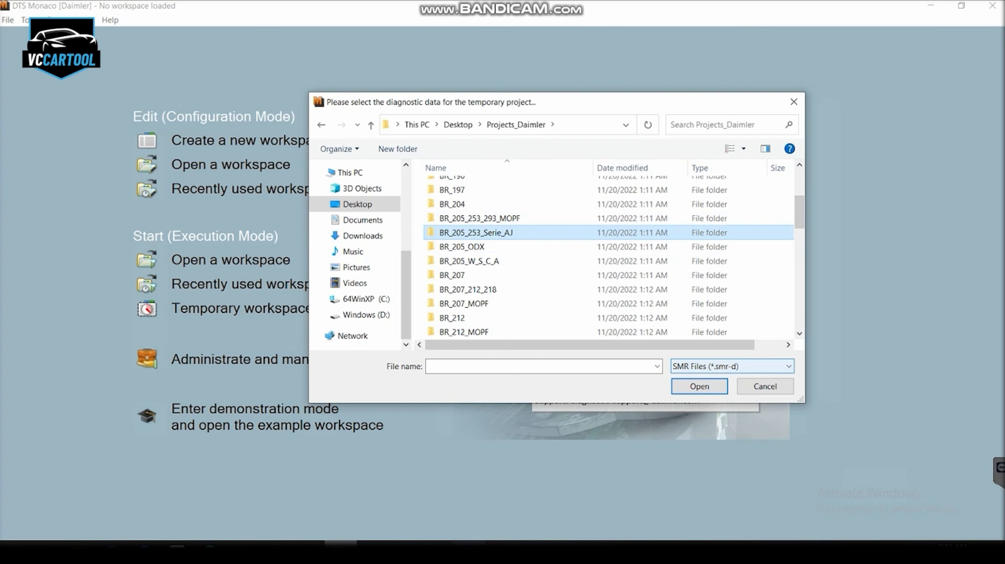
{"action": "double_click", "coordinate": [505, 233]}
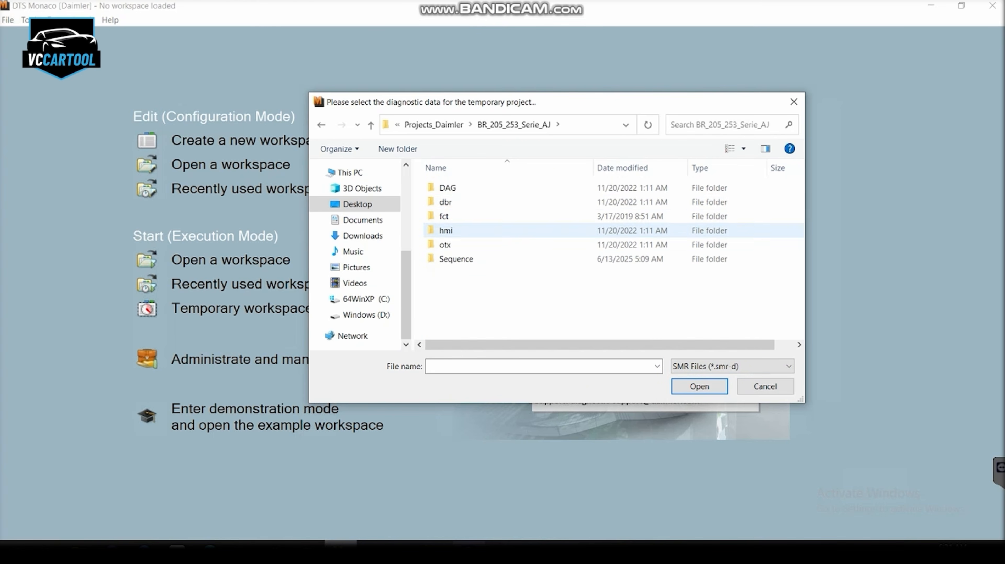
{"action": "double_click", "coordinate": [445, 202]}
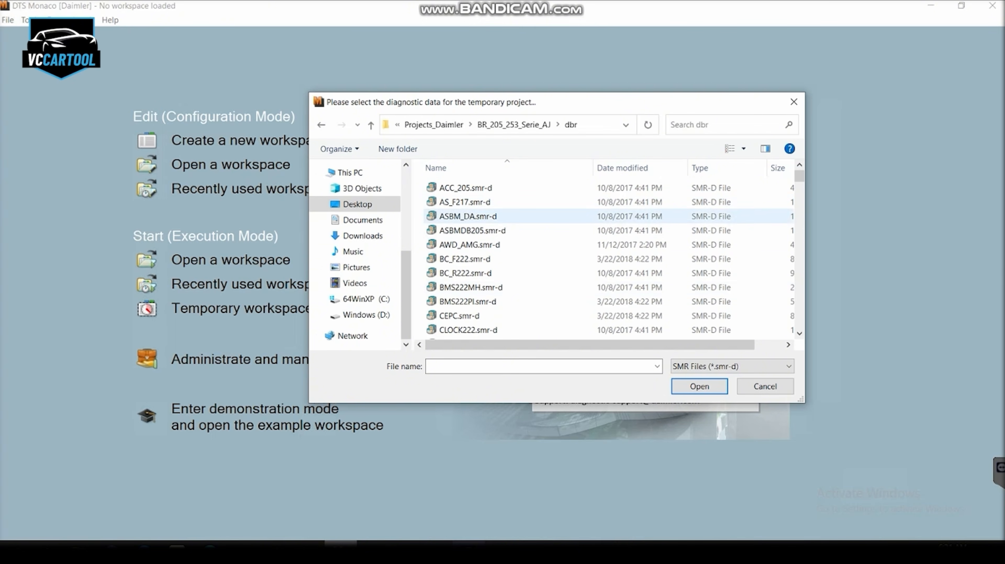
{"action": "left_click", "coordinate": [321, 125]}
{"action": "left_click", "coordinate": [322, 125]}
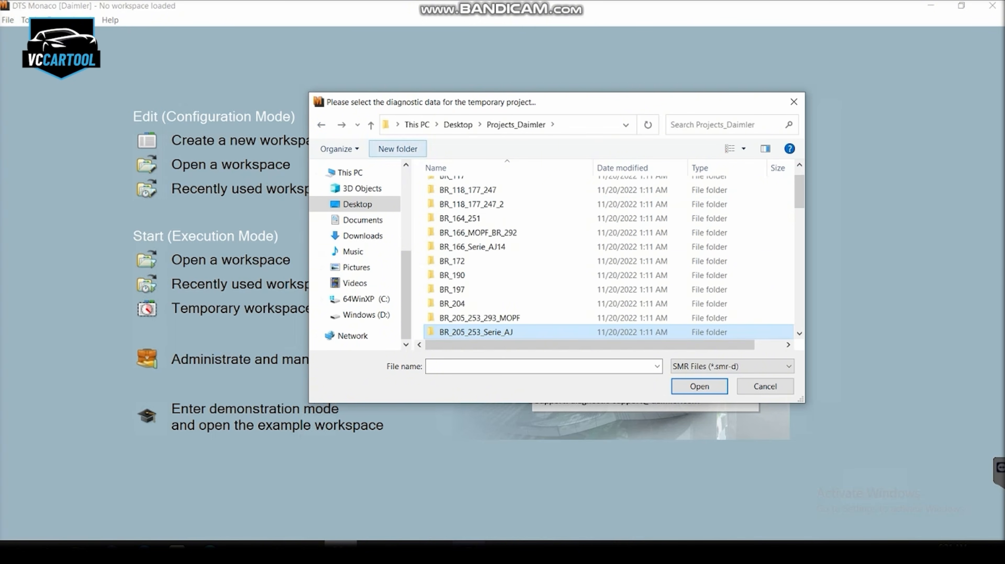
{"action": "double_click", "coordinate": [480, 318]}
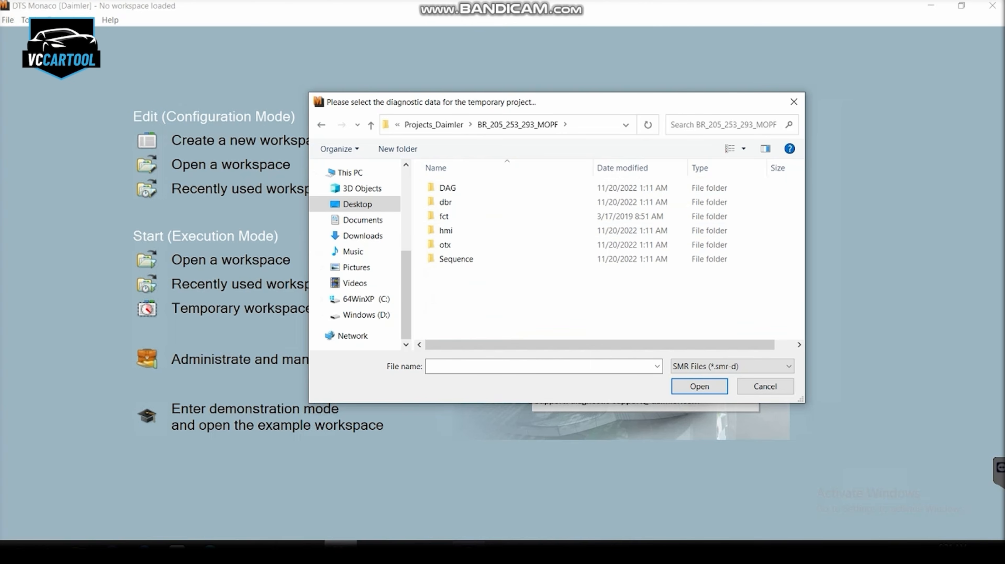
{"action": "double_click", "coordinate": [445, 202]}
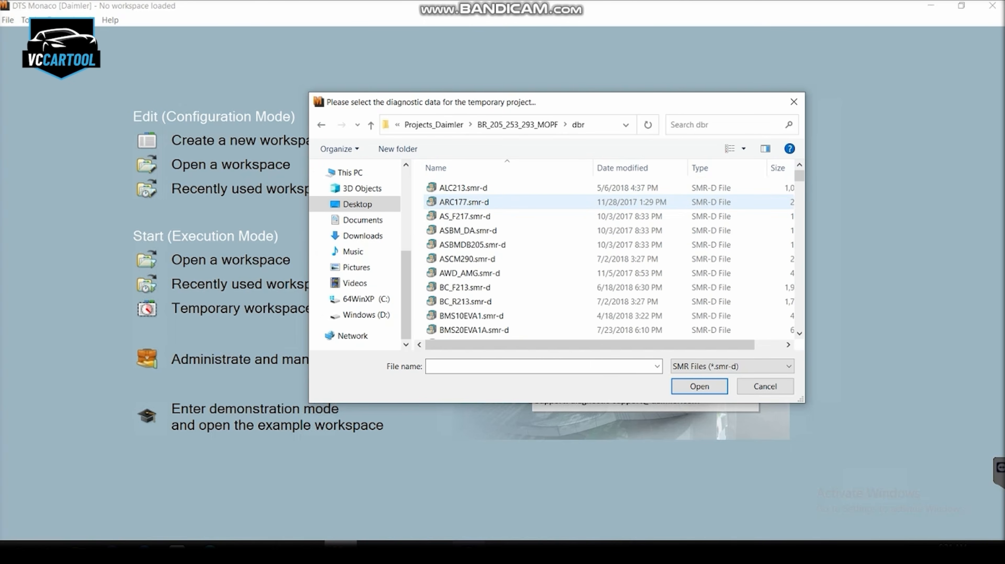
{"action": "left_click", "coordinate": [321, 125]}
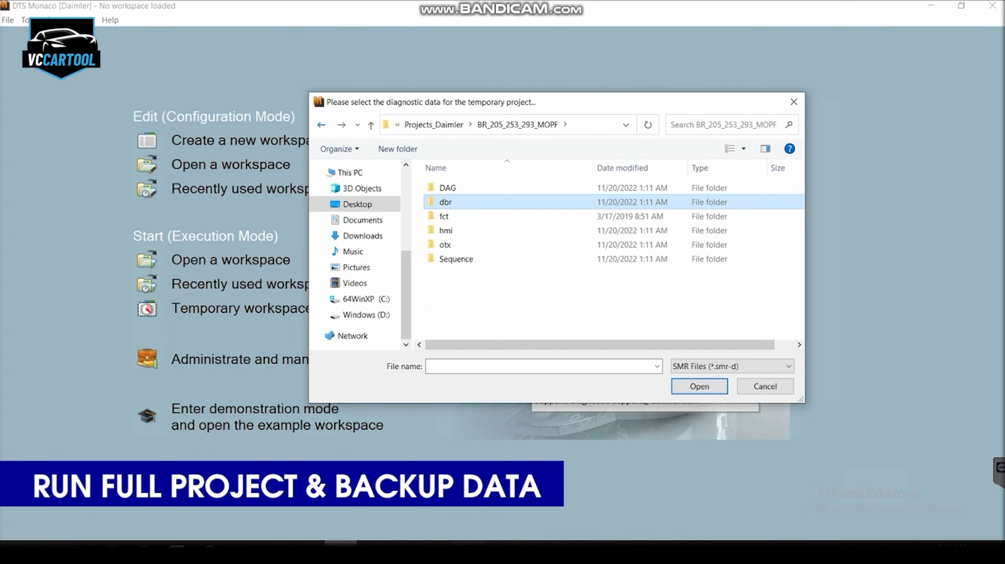
{"action": "left_click", "coordinate": [321, 124]}
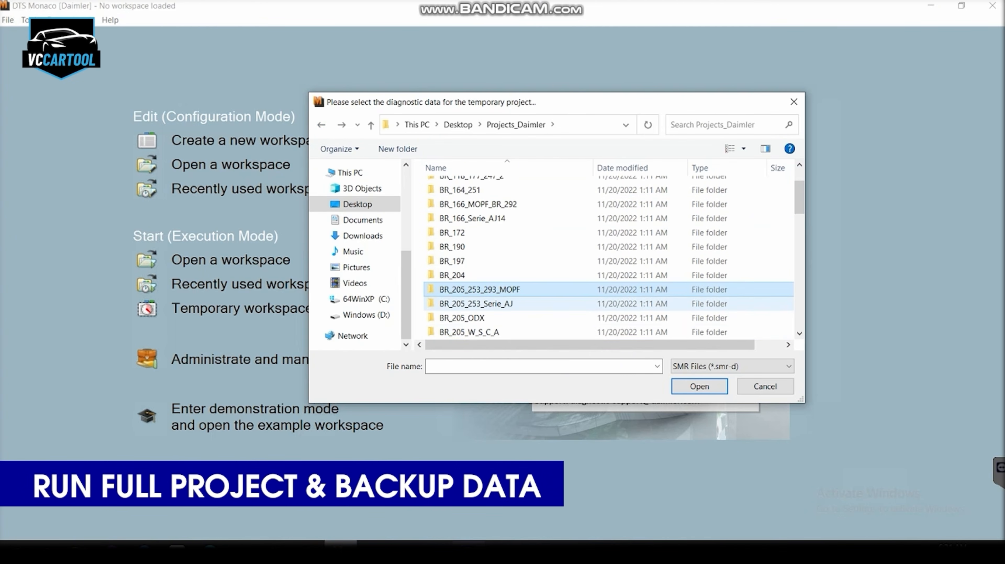
Load all SMR-D files from the BR_205_253_Serie_AJ dbr folder and create the workspace with template MBCar_MBVan_SMR_DiagnosticCAN_V_02_05.
{"action": "double_click", "coordinate": [476, 303]}
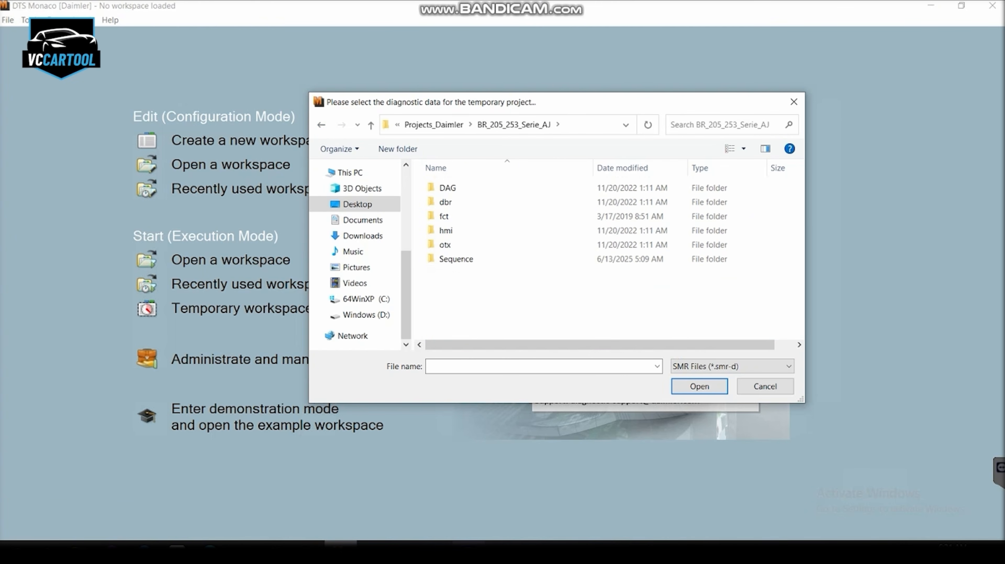
{"action": "double_click", "coordinate": [445, 202]}
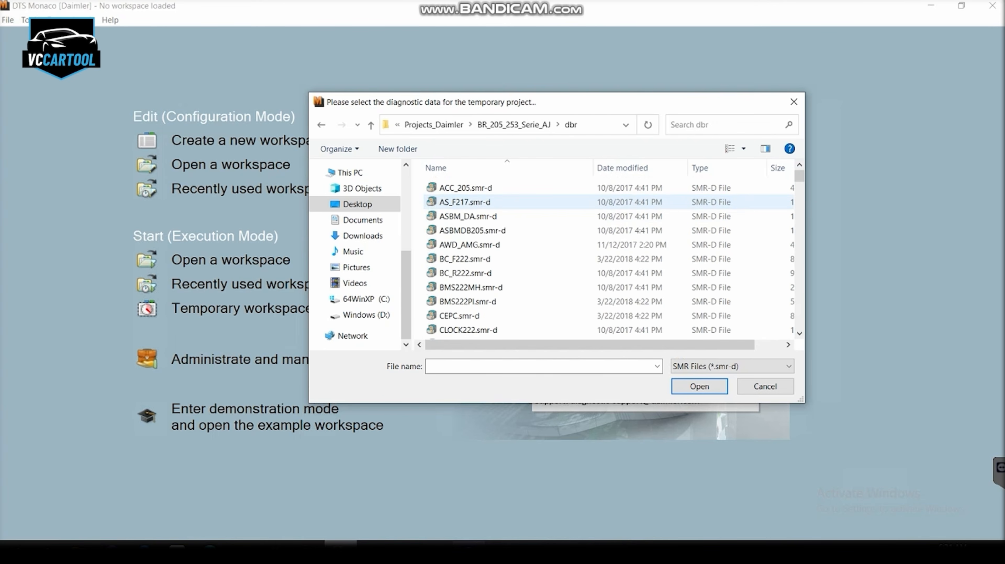
{"action": "key", "text": "ctrl+a"}
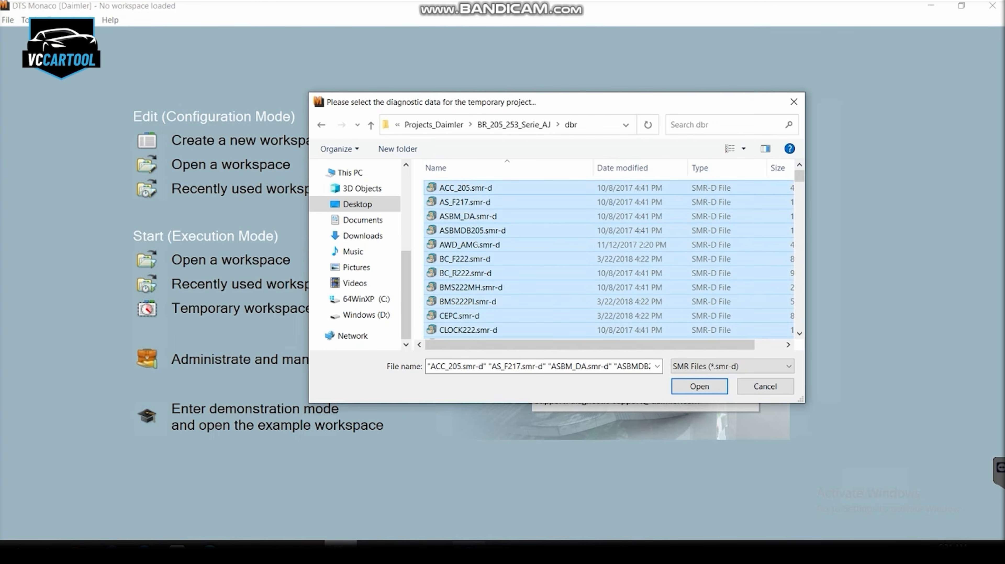
{"action": "left_click", "coordinate": [700, 386]}
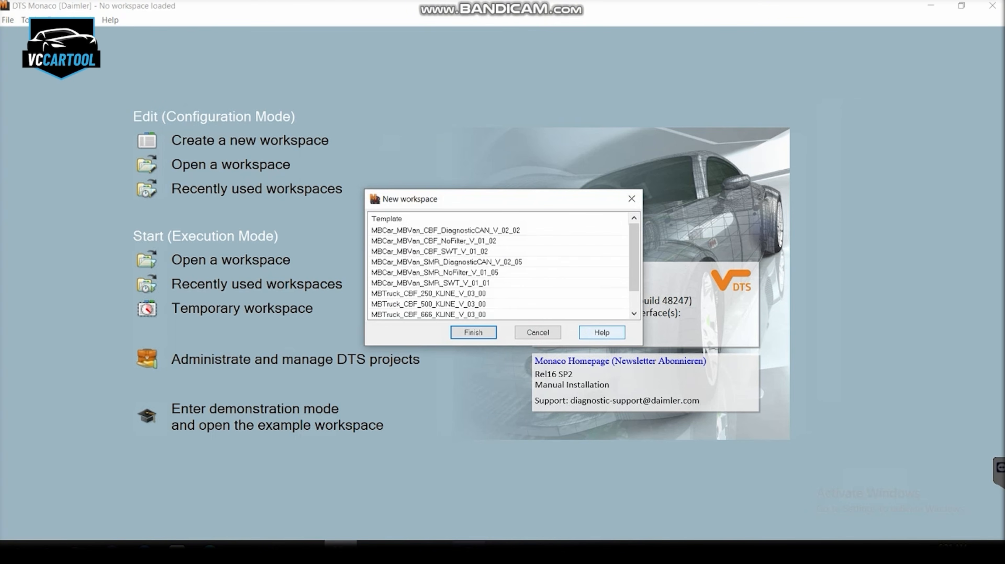
{"action": "left_click", "coordinate": [473, 262]}
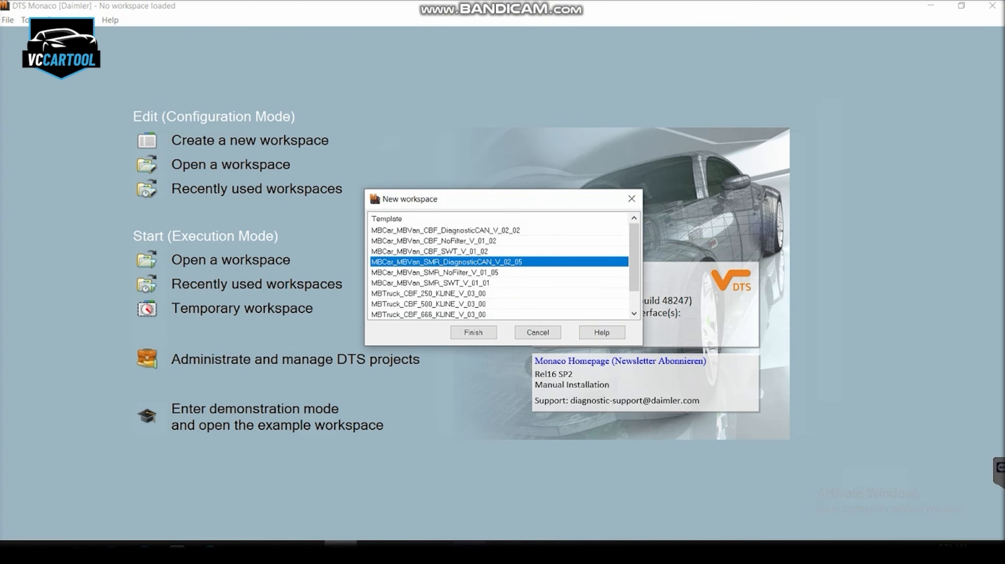
{"action": "left_click", "coordinate": [473, 332]}
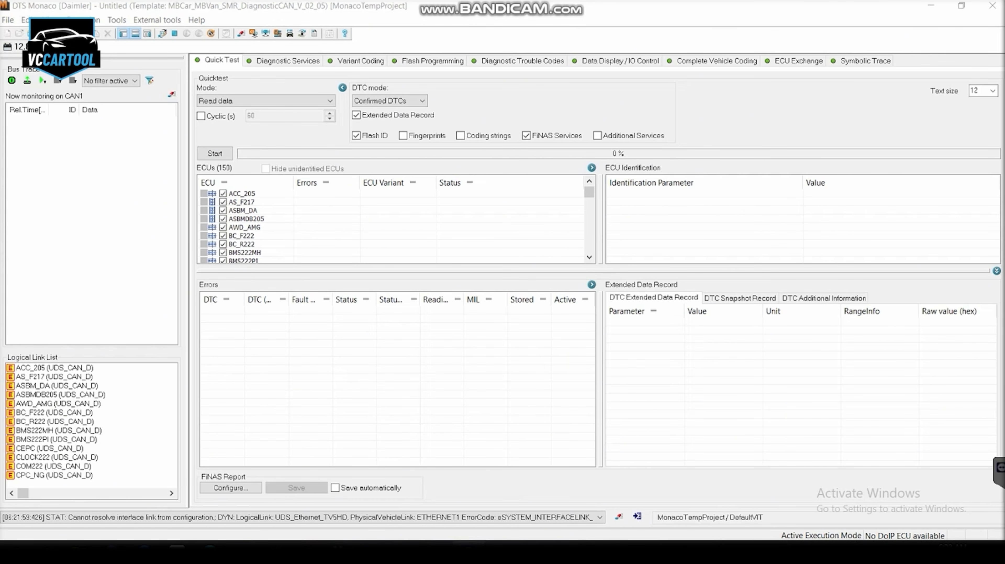
Read the complete vehicle coding of all ECUs and save it as a new VCX file named "File coding" in the Music folder.
{"action": "left_click", "coordinate": [716, 60]}
{"action": "left_click", "coordinate": [222, 139]}
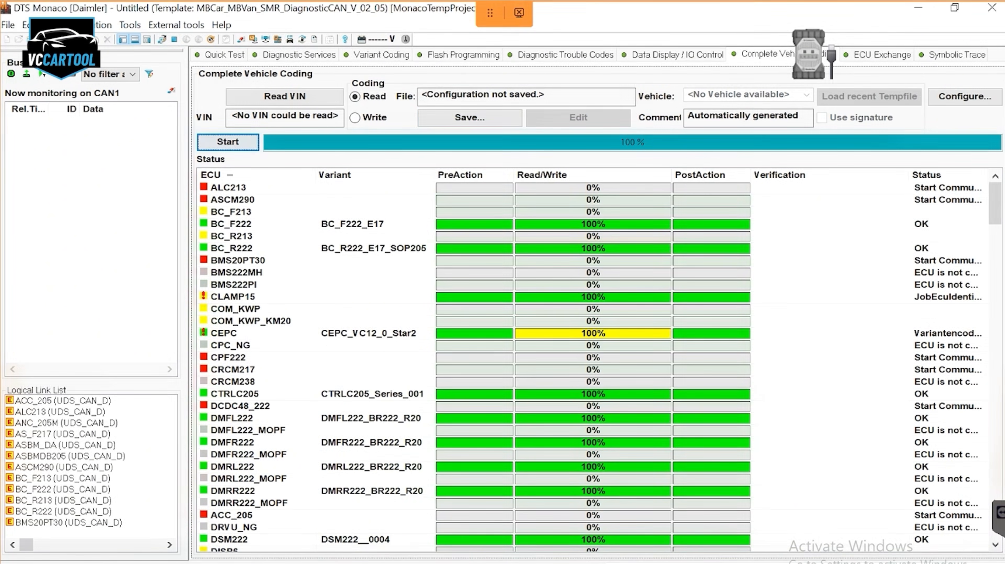
{"action": "left_click", "coordinate": [470, 117]}
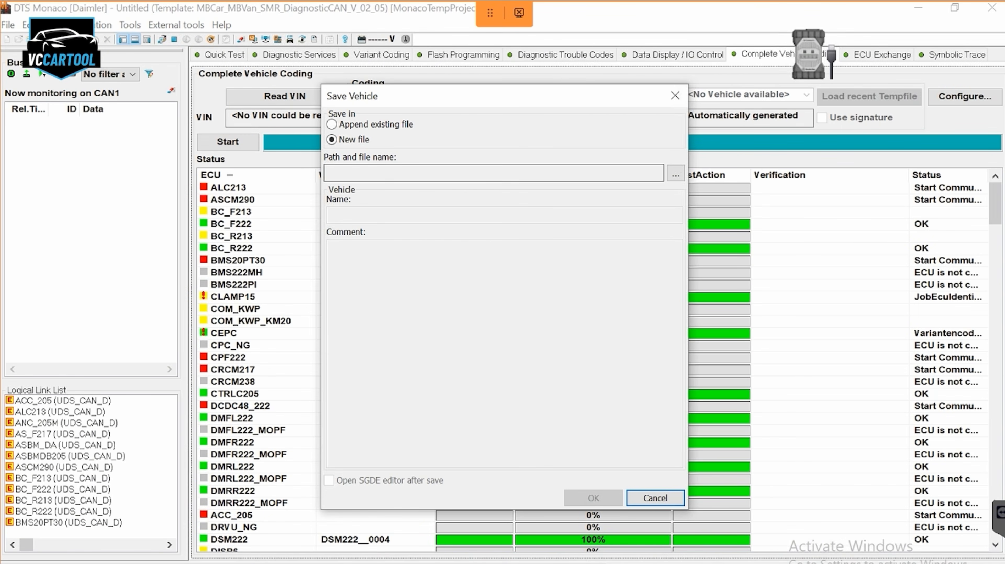
{"action": "left_click", "coordinate": [675, 173]}
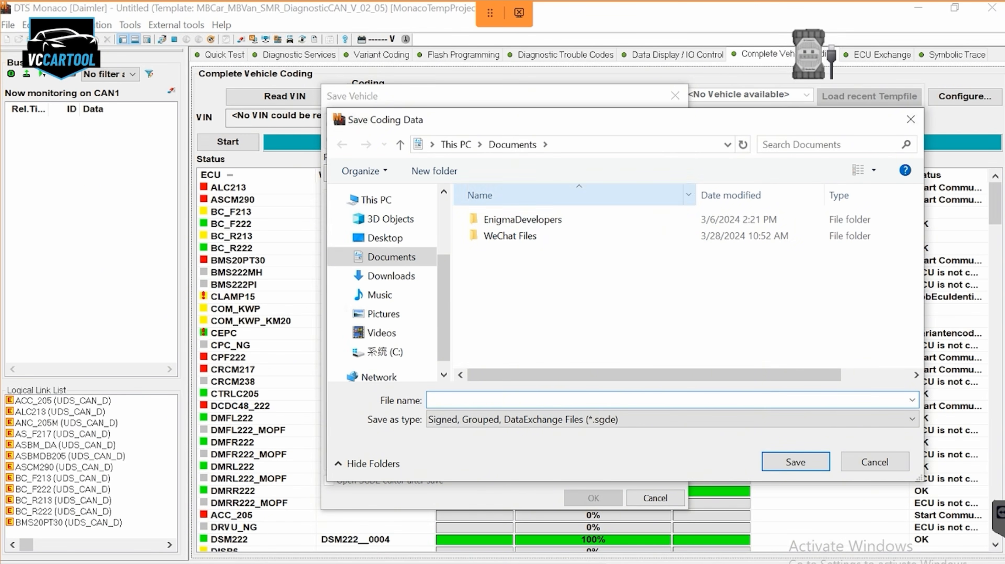
{"action": "left_click", "coordinate": [380, 295]}
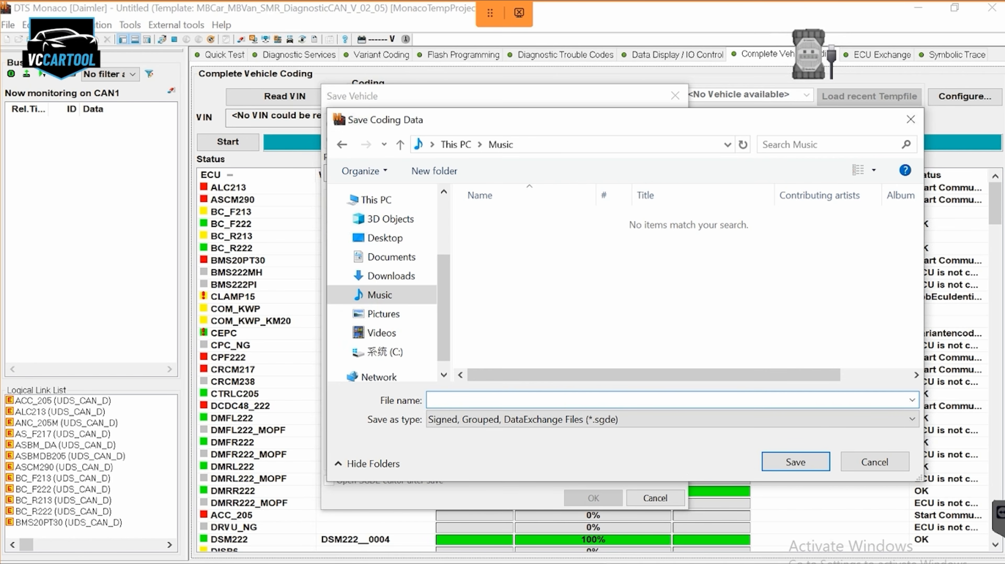
{"action": "type", "text": "File coding"}
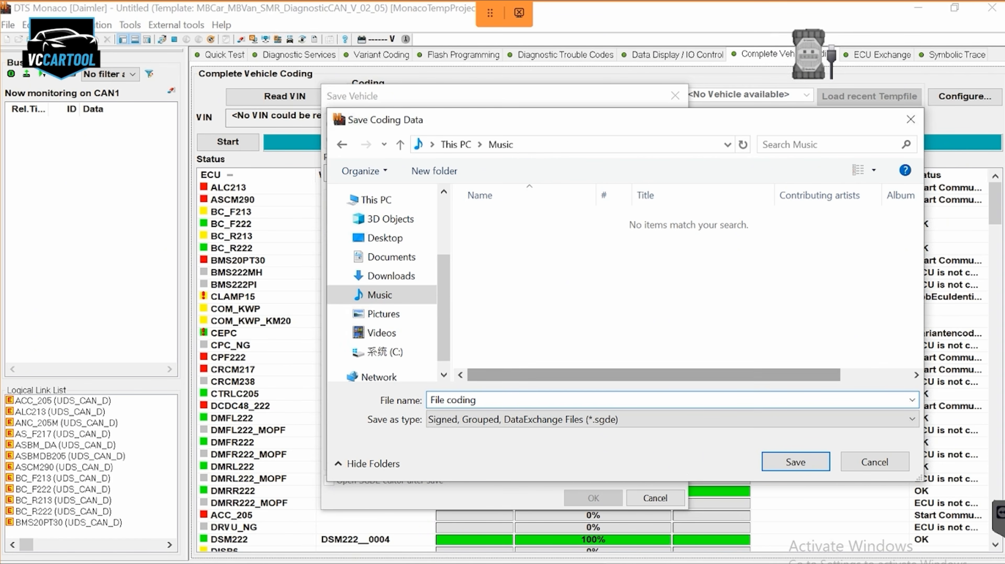
{"action": "left_click", "coordinate": [671, 418]}
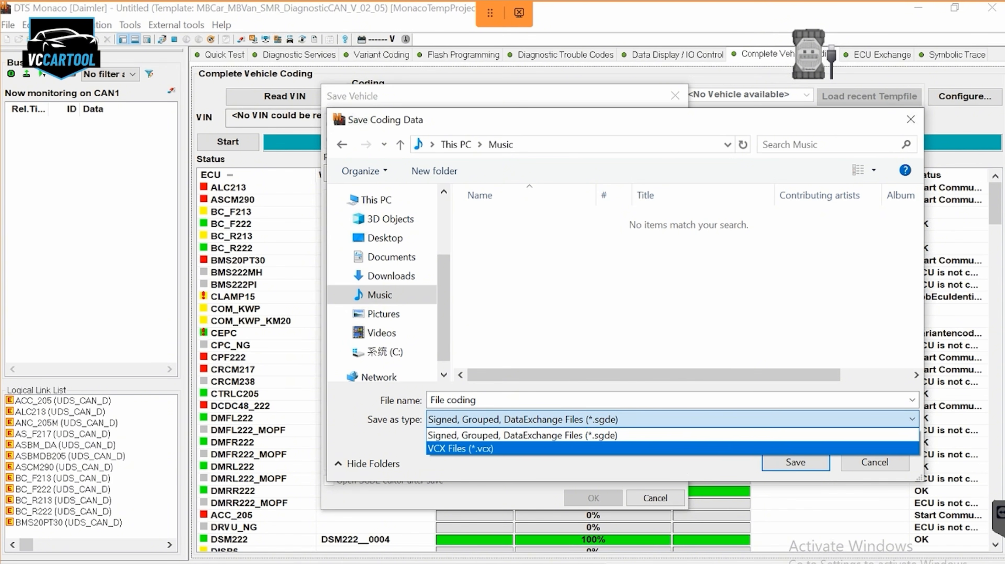
{"action": "key", "text": "Return"}
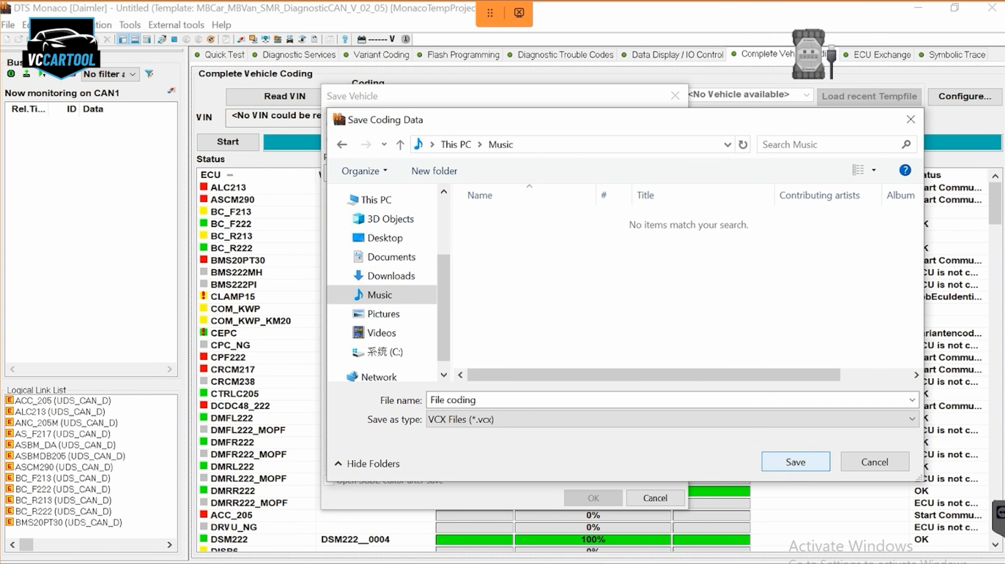
{"action": "key", "text": "Return"}
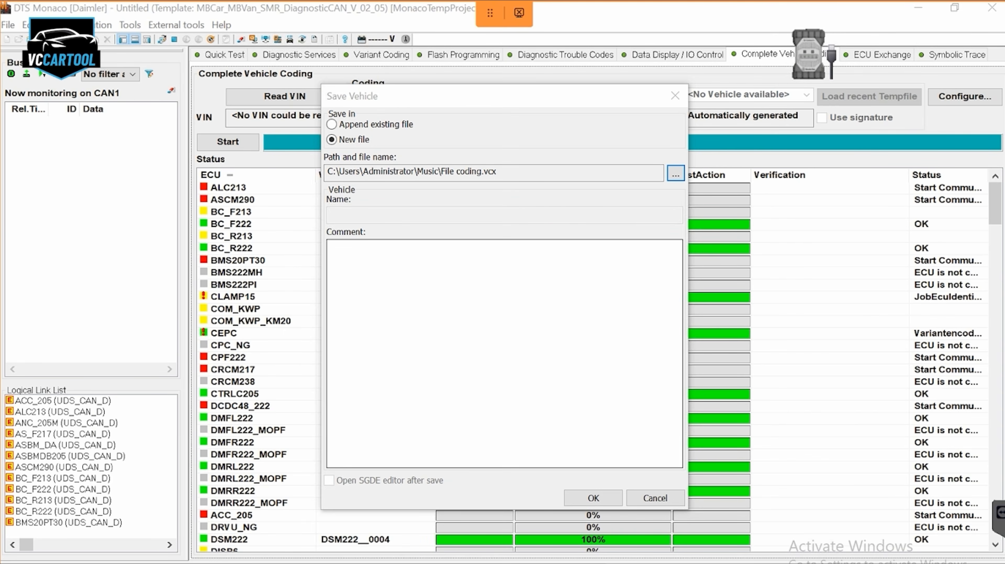
{"action": "left_click", "coordinate": [592, 498]}
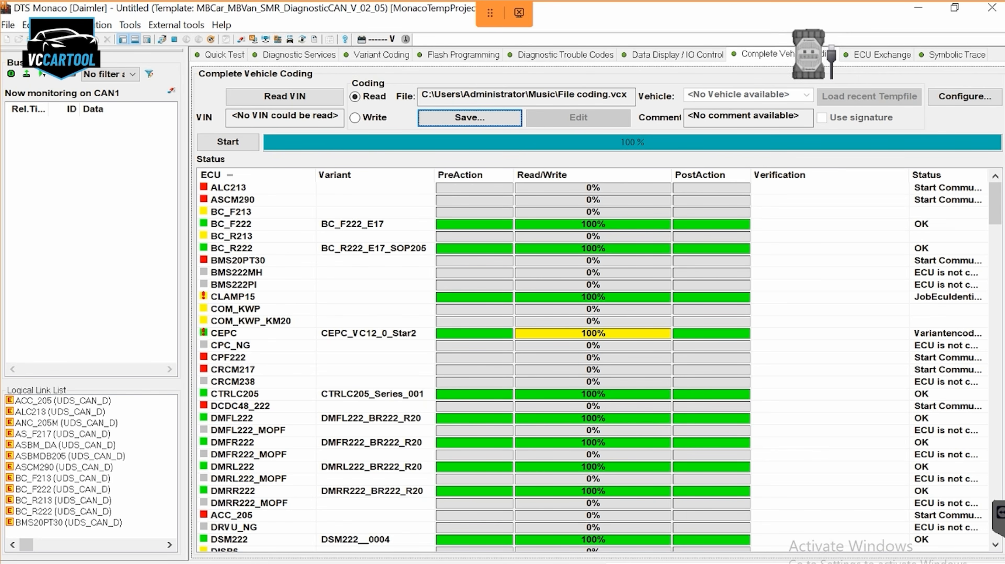
Switch to File Explorer, open File coding.vcx from the Music folder in Notepad, and examine the saved ECU coding strings.
{"action": "left_click", "coordinate": [412, 562]}
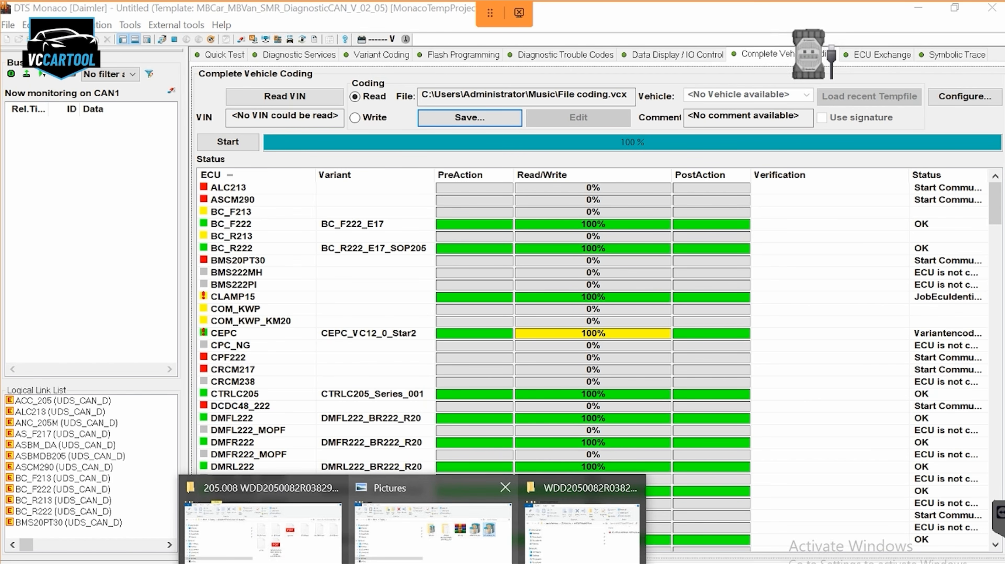
{"action": "left_click", "coordinate": [433, 521]}
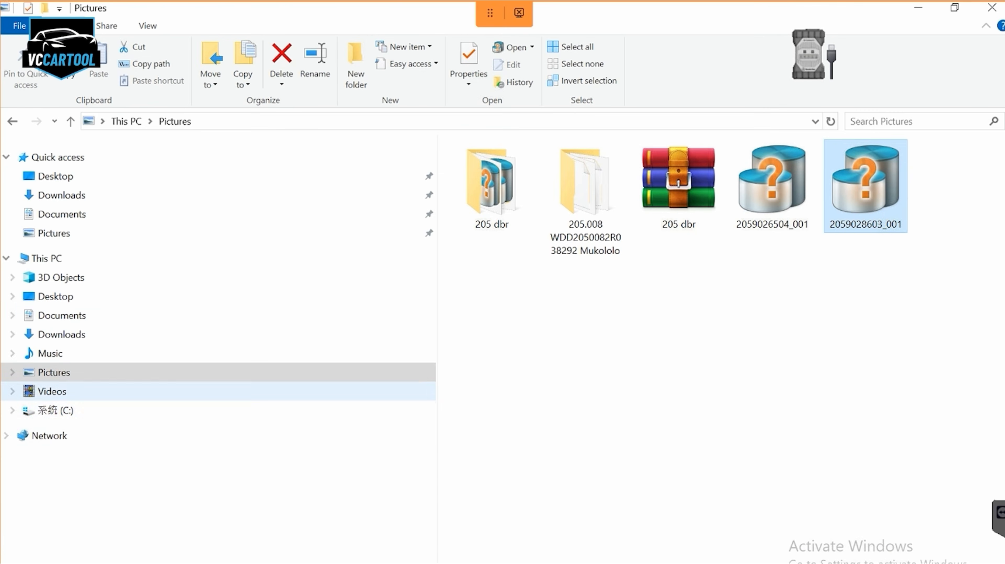
{"action": "left_click", "coordinate": [51, 353]}
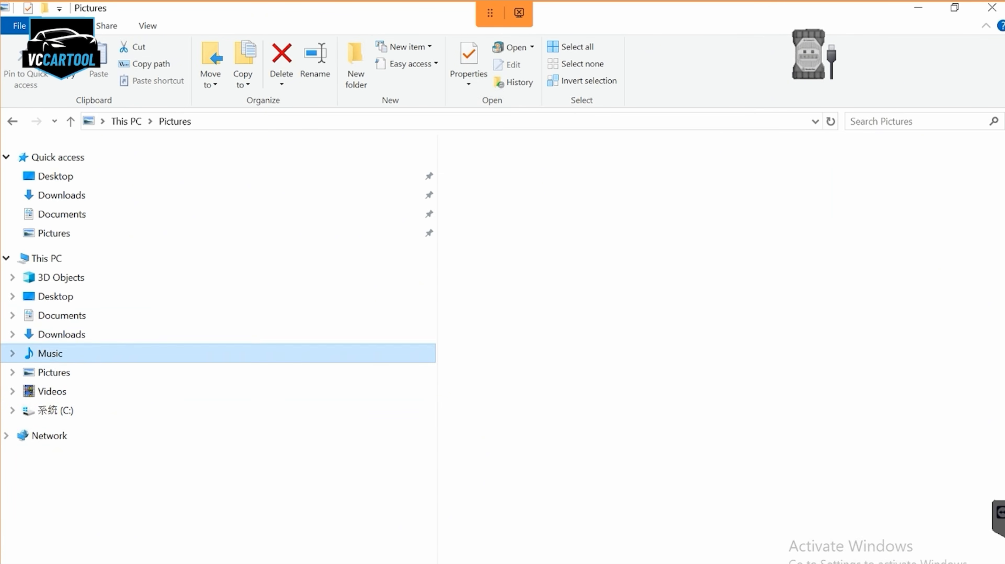
{"action": "left_click", "coordinate": [500, 170]}
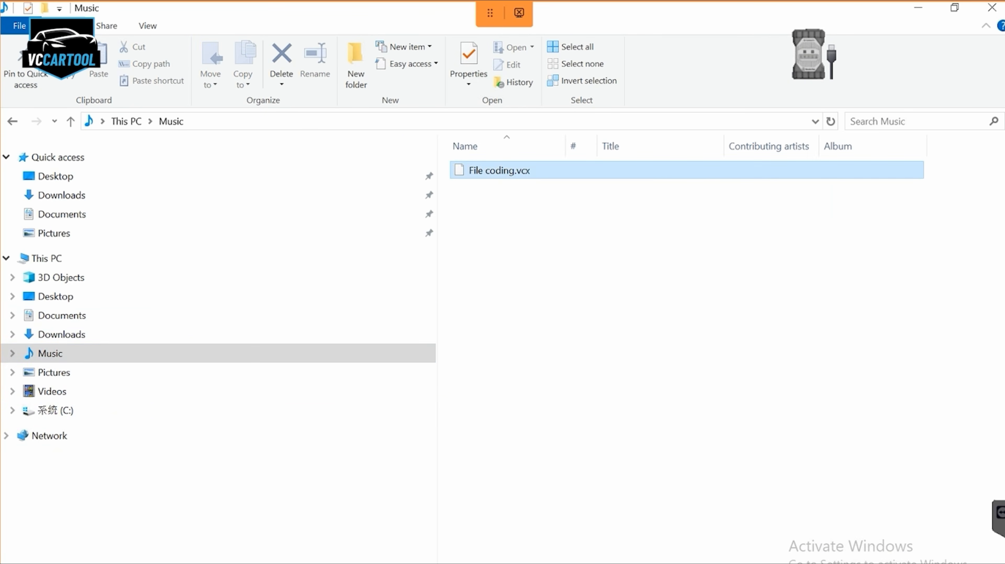
{"action": "double_click", "coordinate": [500, 170]}
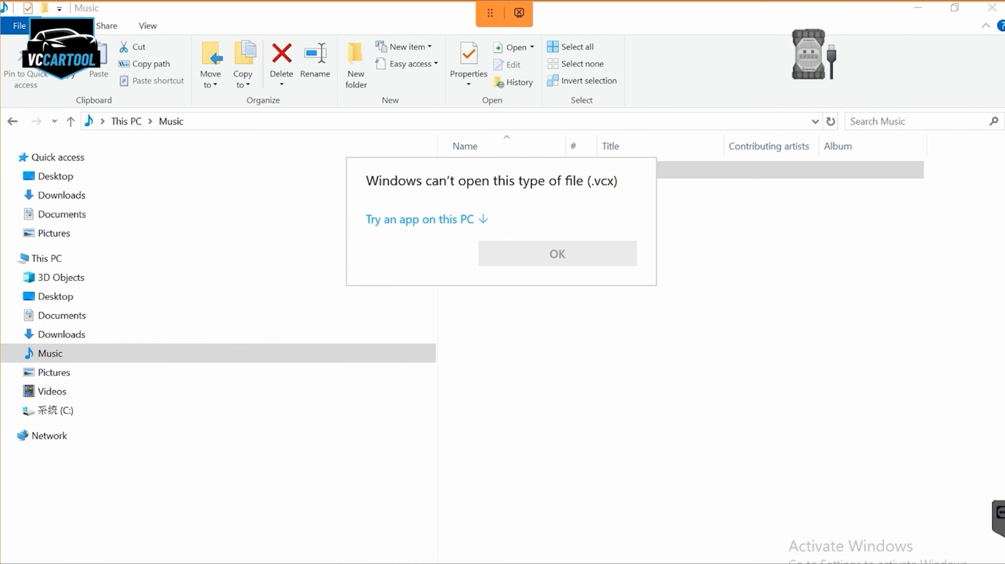
{"action": "key", "text": "Return"}
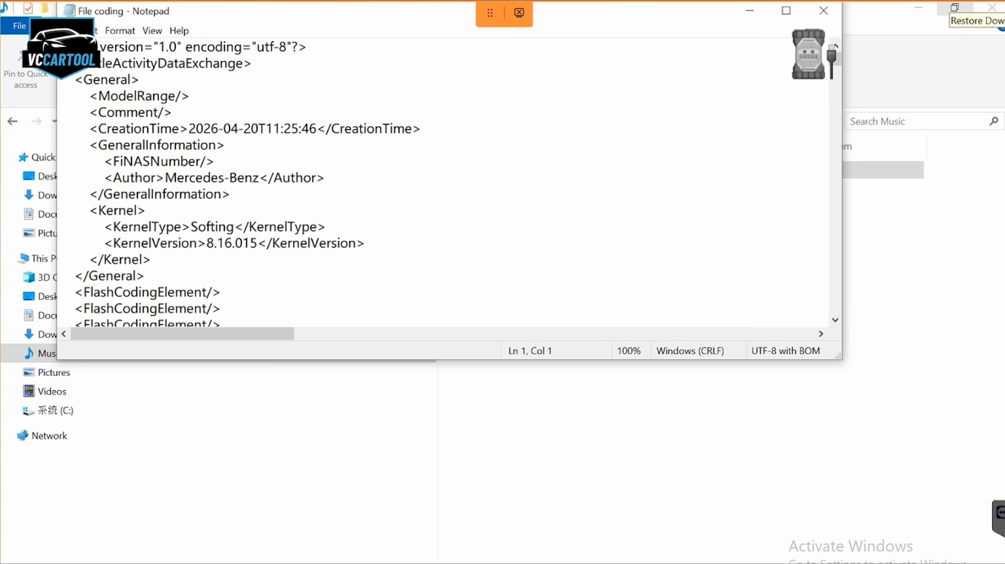
{"action": "left_click_drag", "start_coordinate": [834, 60], "coordinate": [785, 79]}
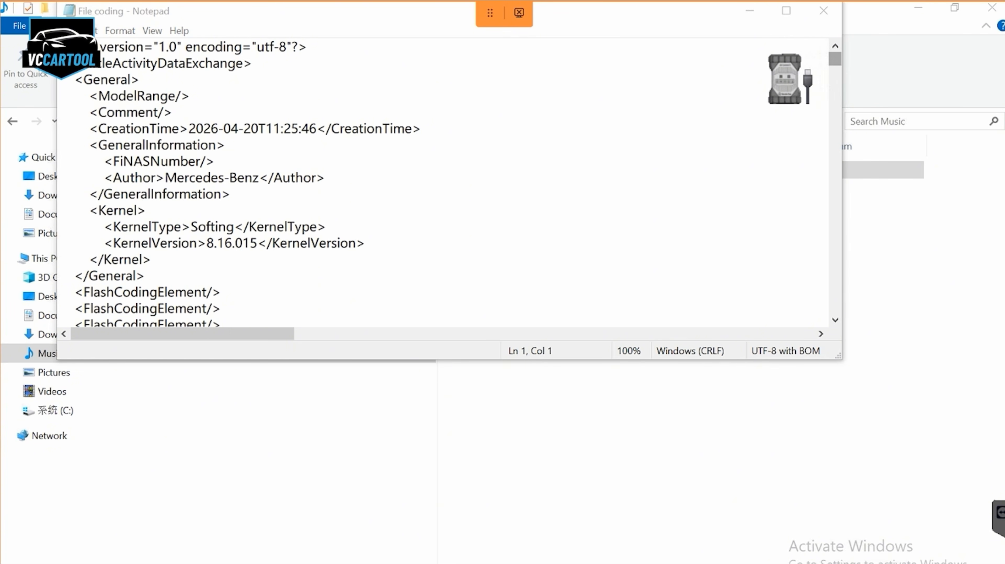
{"action": "left_click_drag", "start_coordinate": [835, 59], "coordinate": [834, 86]}
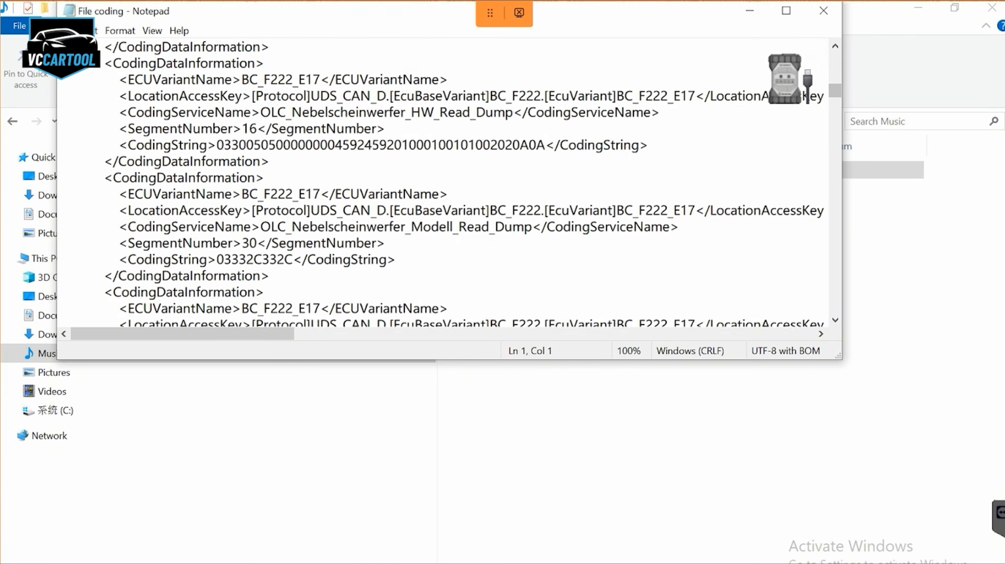